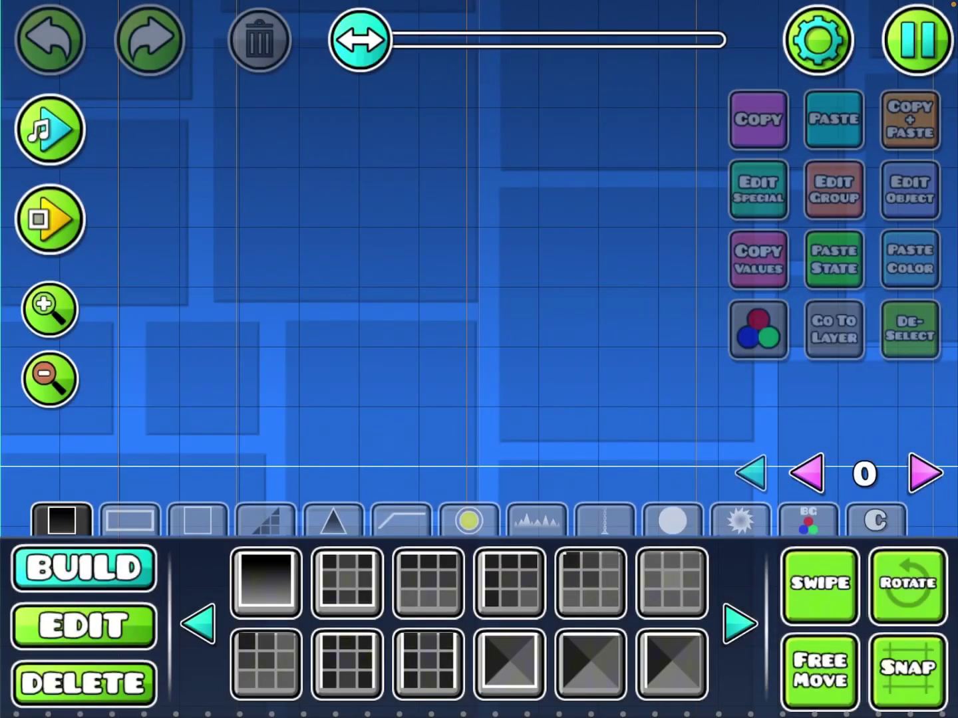
# Place three black spikes along the ground line, undoing one misplaced spike.
pyautogui.click(333, 519)
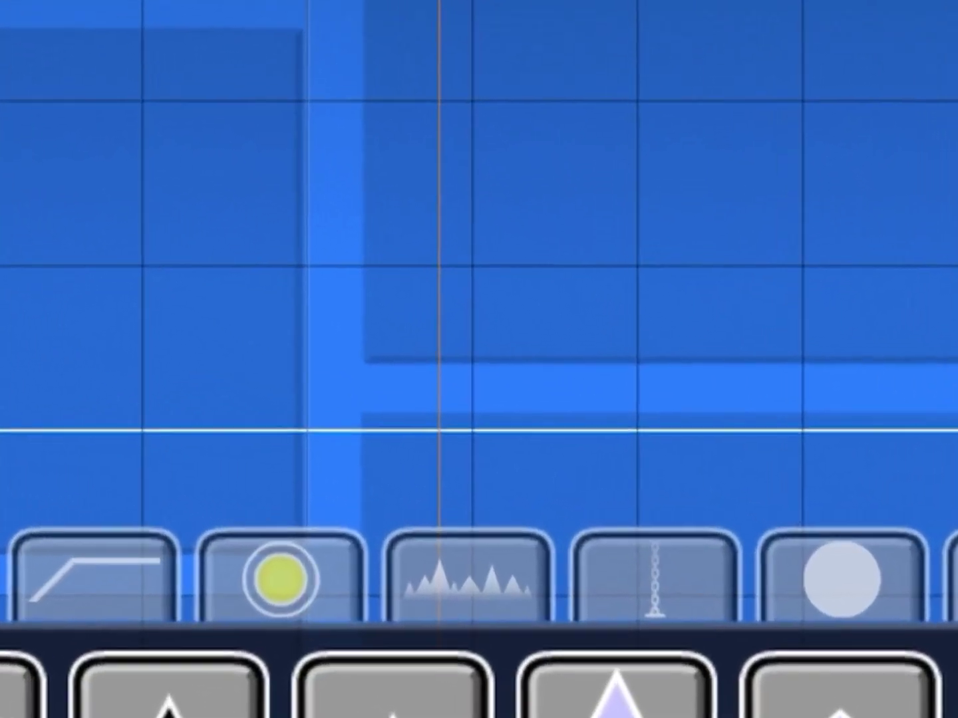
pyautogui.click(509, 438)
pyautogui.click(569, 439)
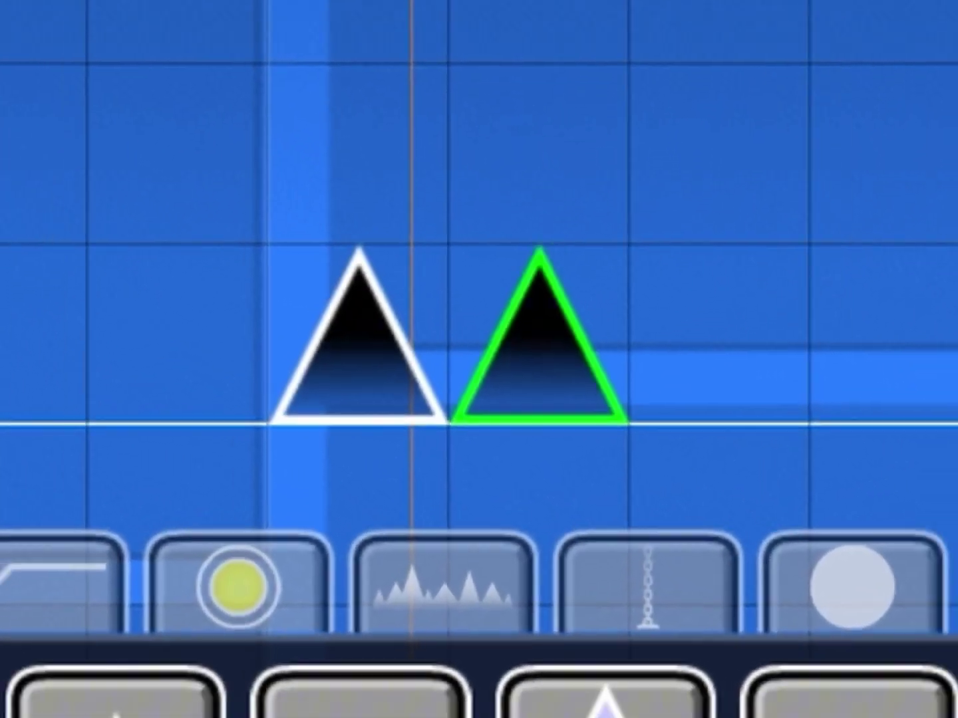
pyautogui.hotkey('ctrl', 'z')
pyautogui.hotkey('ctrl', 'z')
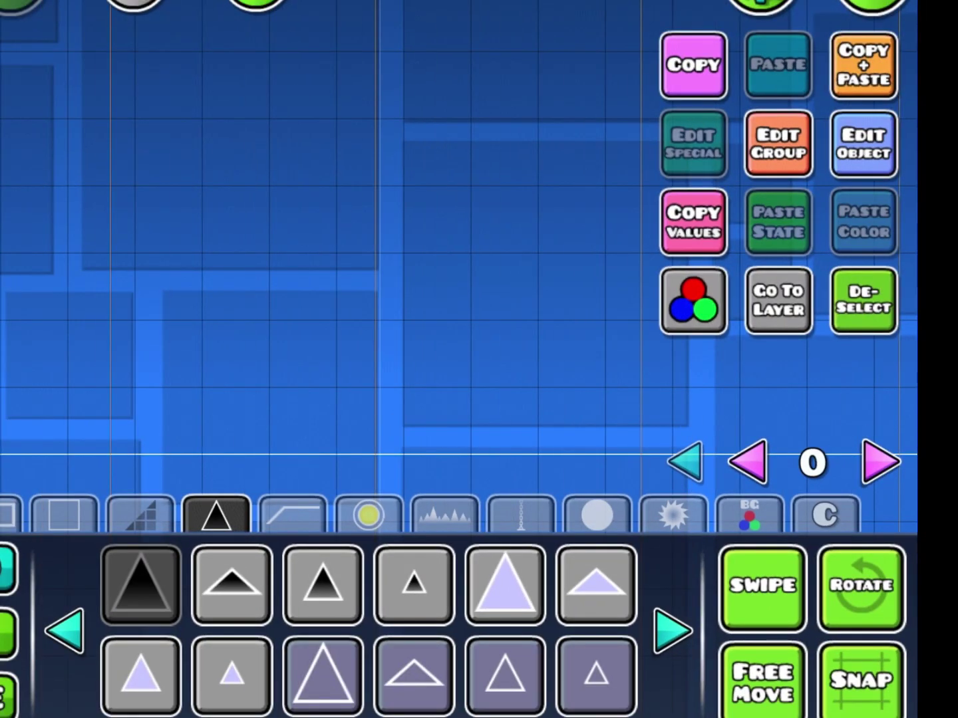
pyautogui.click(299, 423)
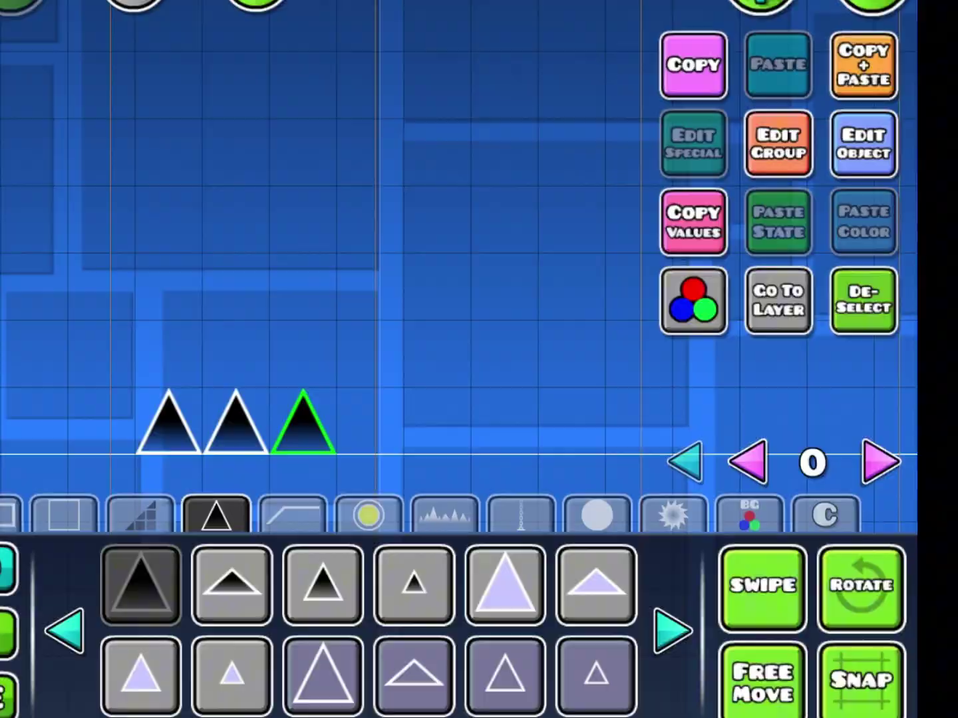
pyautogui.click(406, 524)
pyautogui.click(712, 640)
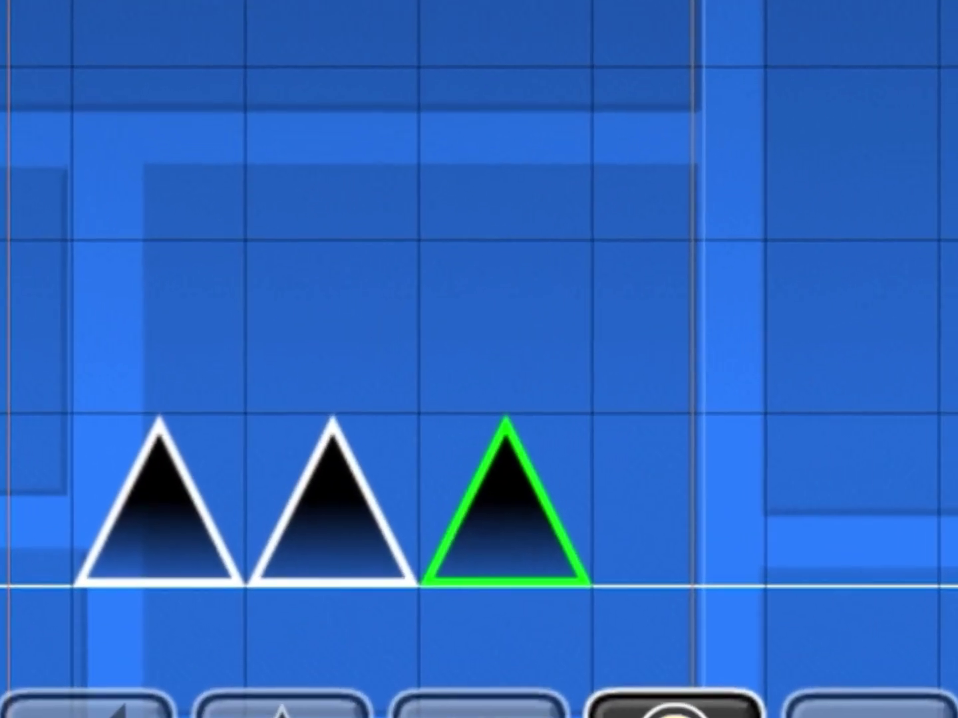
# Place a portal after the spikes and a row of black blocks above it.
pyautogui.click(416, 365)
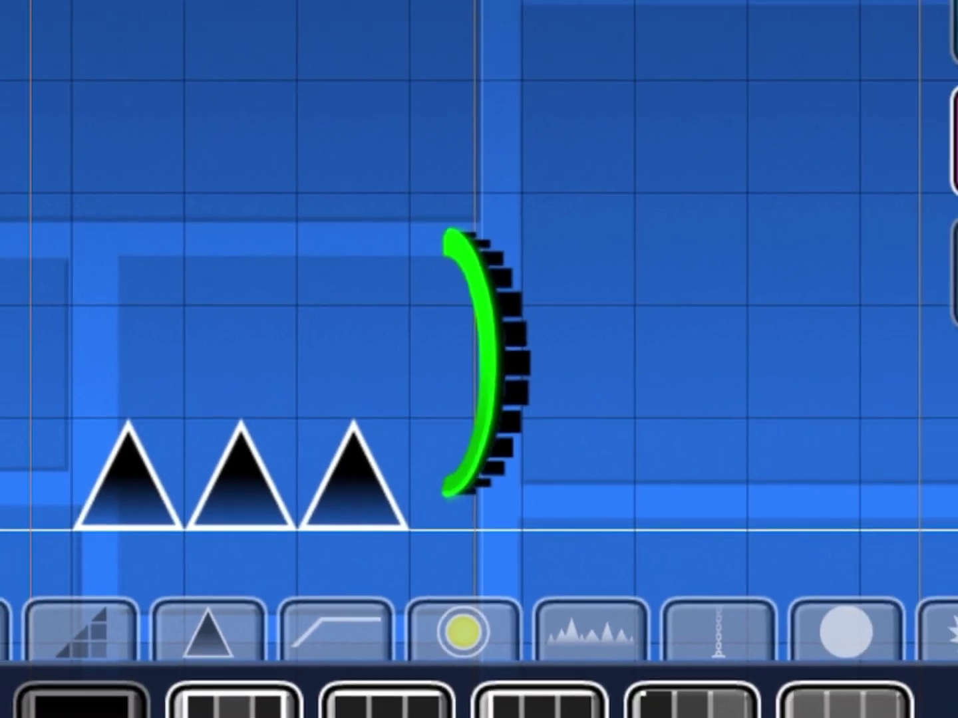
pyautogui.click(582, 135)
pyautogui.click(696, 136)
pyautogui.click(810, 136)
pyautogui.click(462, 632)
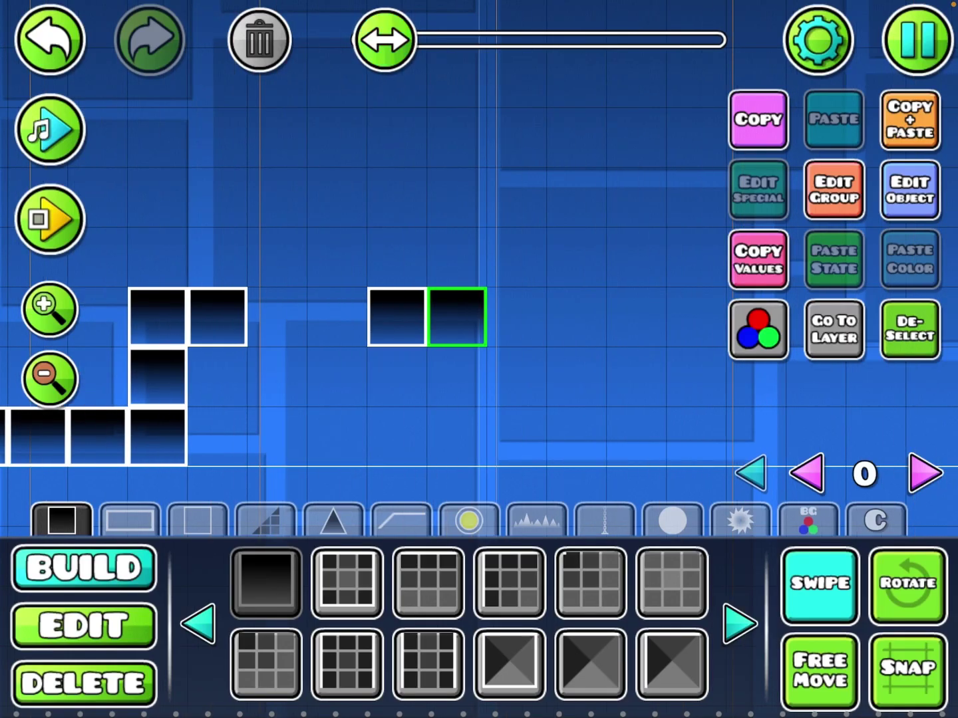
# Add blocks to the upper row to form the floating four-block platform.
pyautogui.click(517, 317)
pyautogui.click(576, 317)
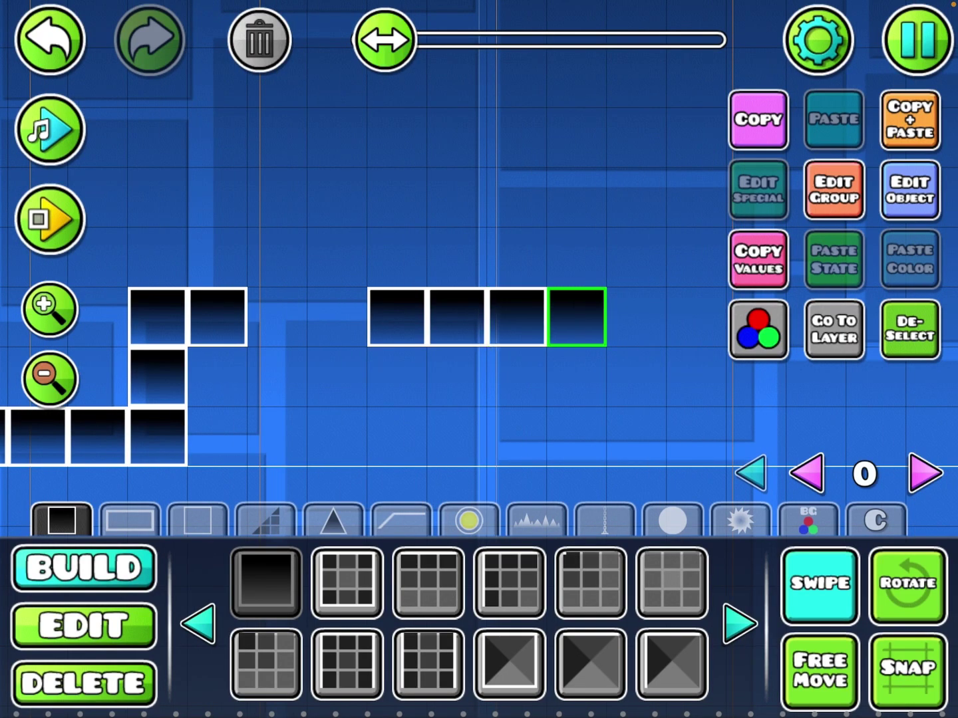
pyautogui.click(469, 520)
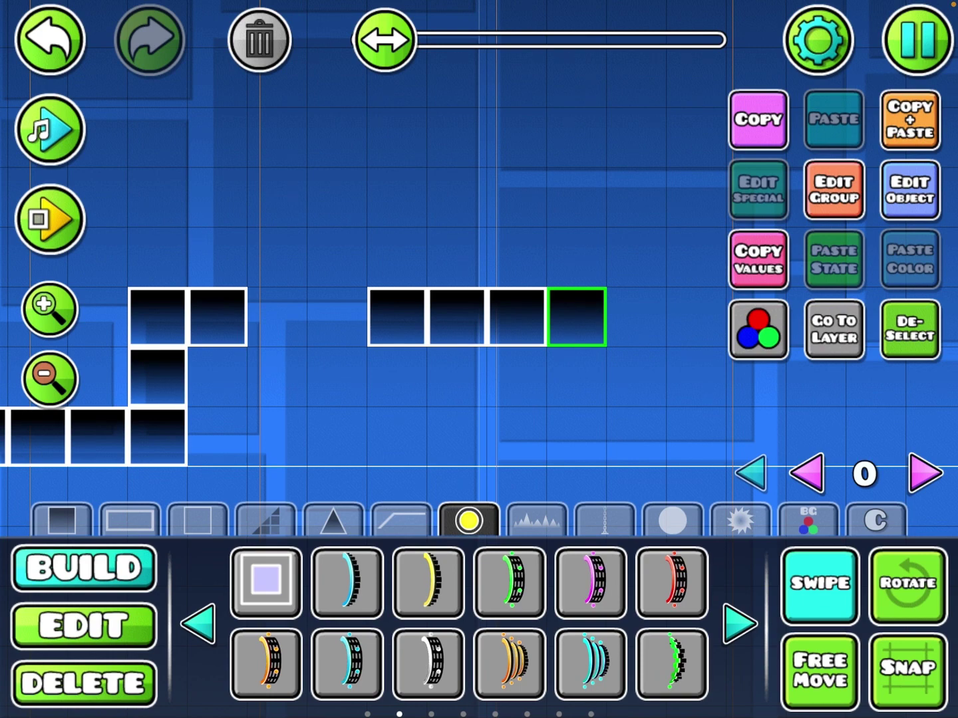
pyautogui.click(740, 624)
# Fill the gaps around the black blocks with yellow jump orbs.
pyautogui.click(199, 624)
pyautogui.click(198, 623)
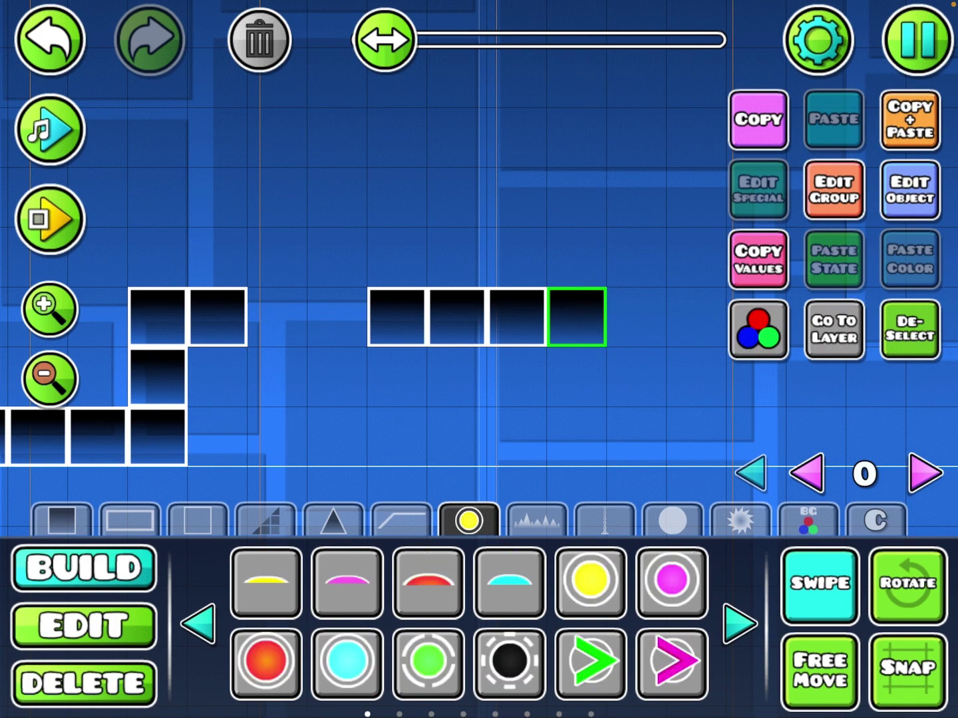
pyautogui.click(591, 581)
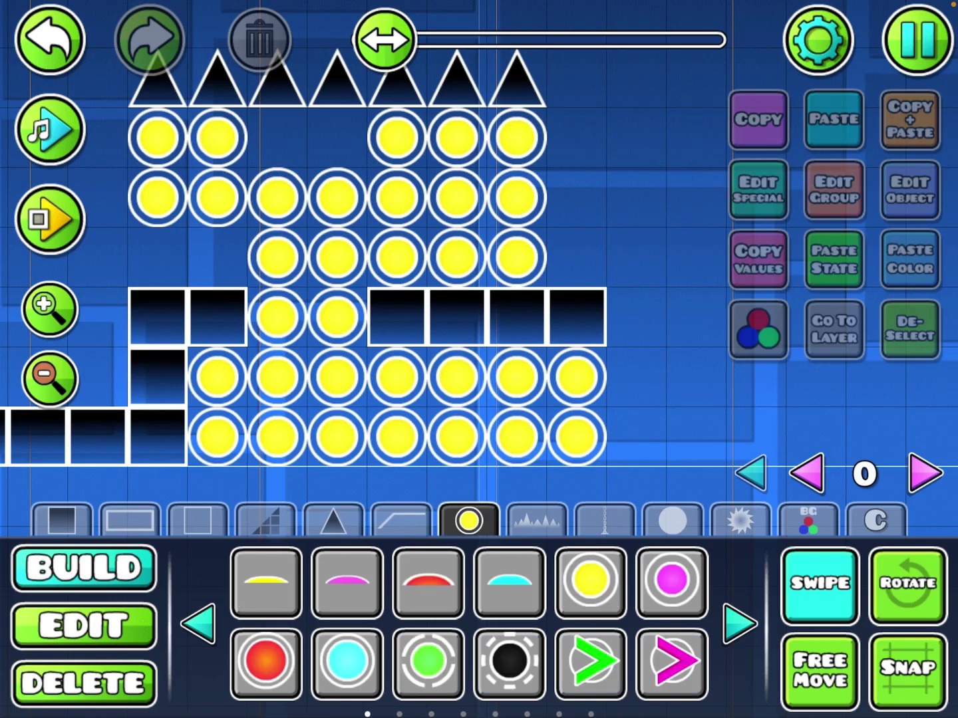
pyautogui.click(740, 623)
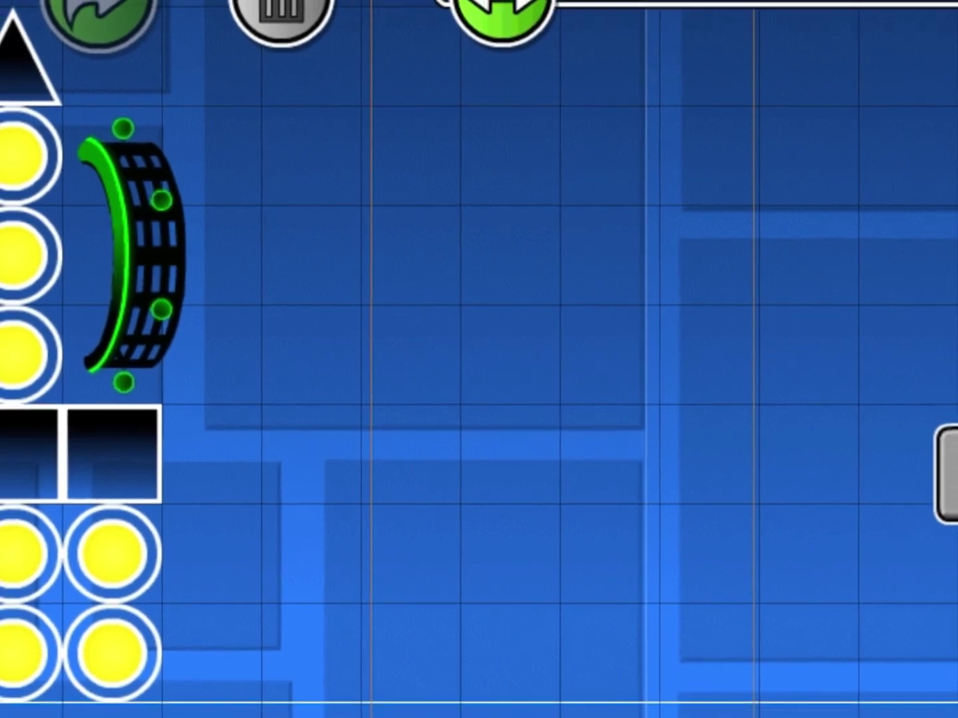
# Lay a ground row of six black blocks beside the yellow orbs.
pyautogui.click(196, 571)
pyautogui.click(311, 547)
pyautogui.click(405, 547)
pyautogui.click(497, 547)
pyautogui.click(592, 546)
pyautogui.click(685, 546)
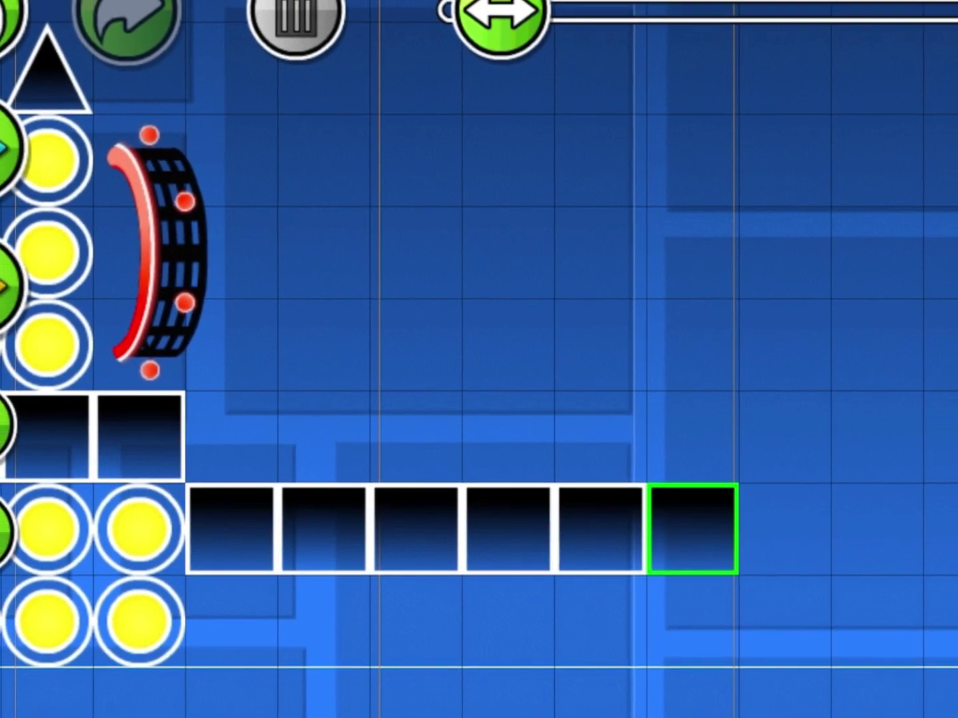
# Build an upper floating row of six black blocks.
pyautogui.click(419, 164)
pyautogui.click(509, 163)
pyautogui.click(598, 163)
pyautogui.click(689, 163)
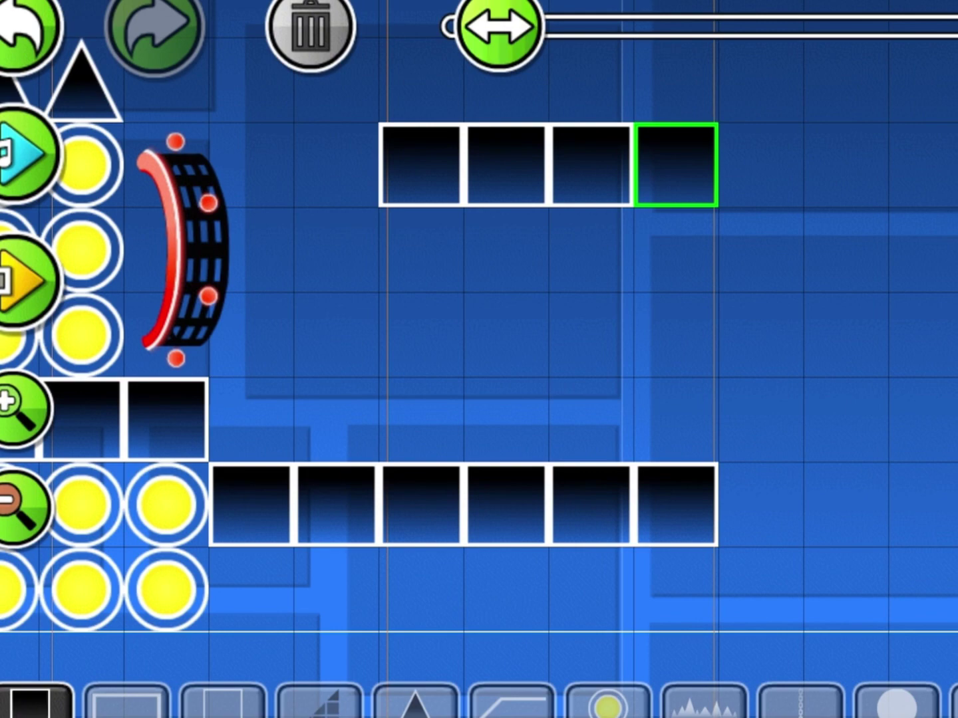
pyautogui.click(779, 163)
pyautogui.click(868, 163)
# Pan right and lay a new five-block row of black blocks.
pyautogui.moveTo(498, 32); pyautogui.dragTo(517, 31)
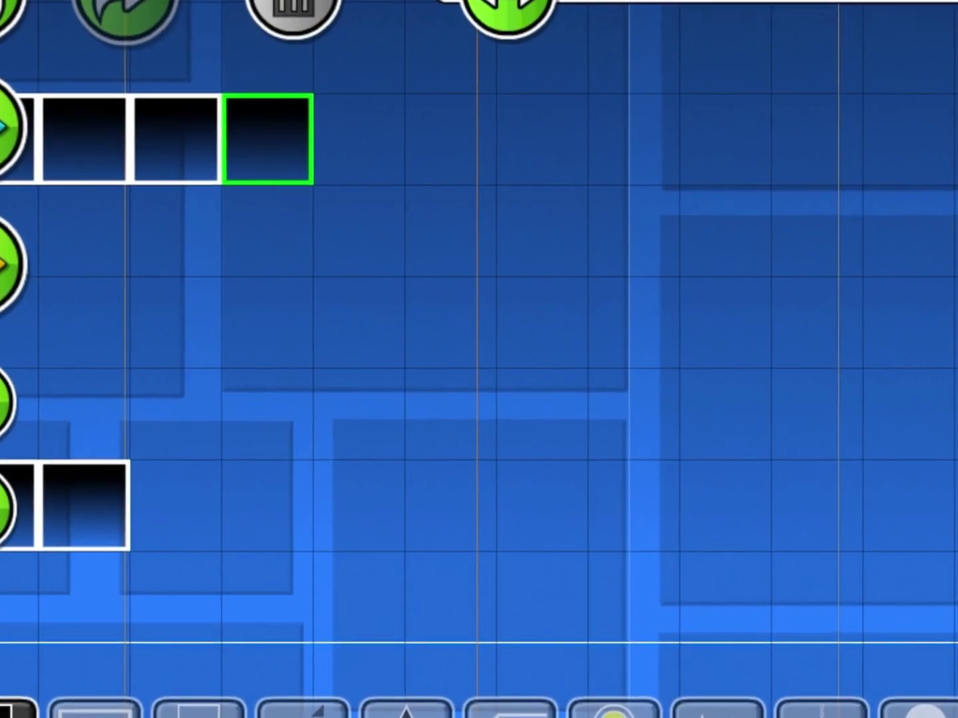
pyautogui.click(259, 322)
pyautogui.click(354, 322)
pyautogui.click(449, 323)
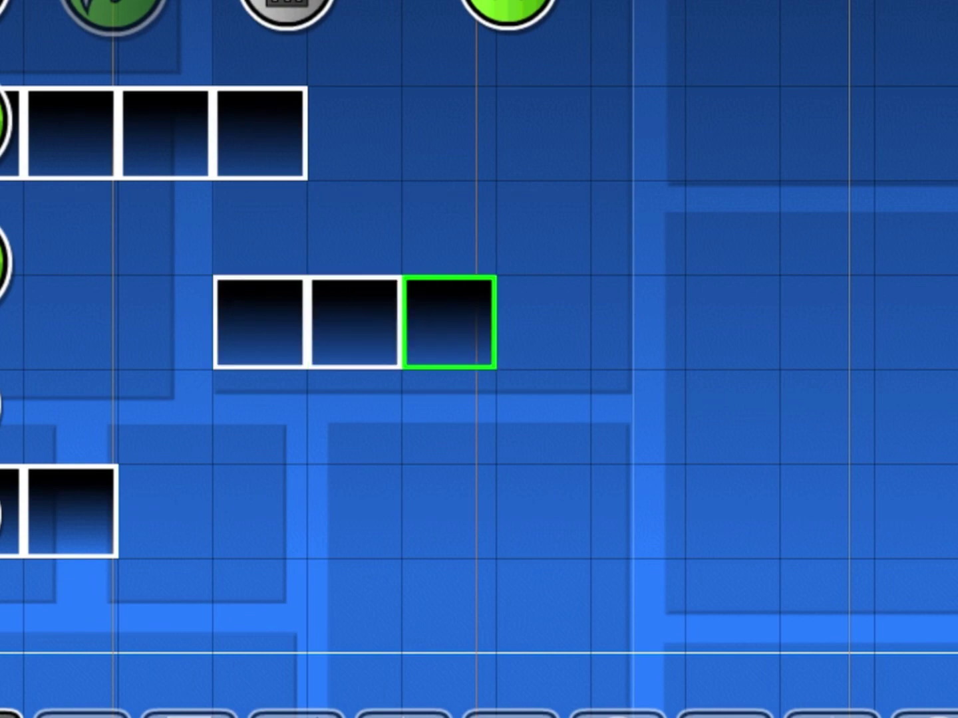
pyautogui.click(542, 323)
pyautogui.click(637, 323)
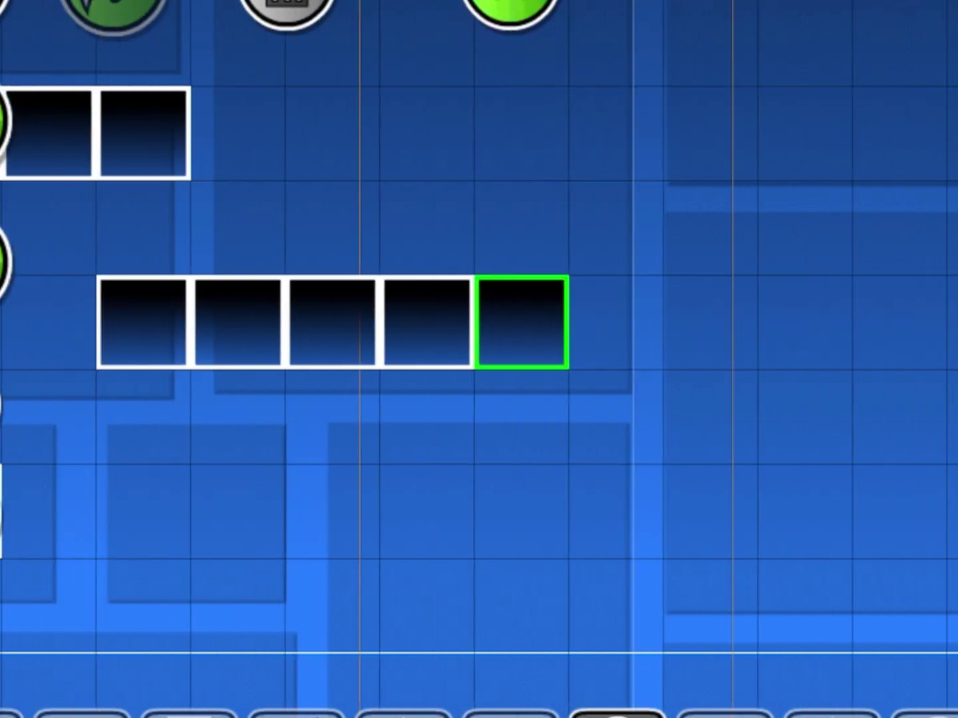
# Place a green speed portal above the row's last block, deleting and re-placing it.
pyautogui.click(531, 135)
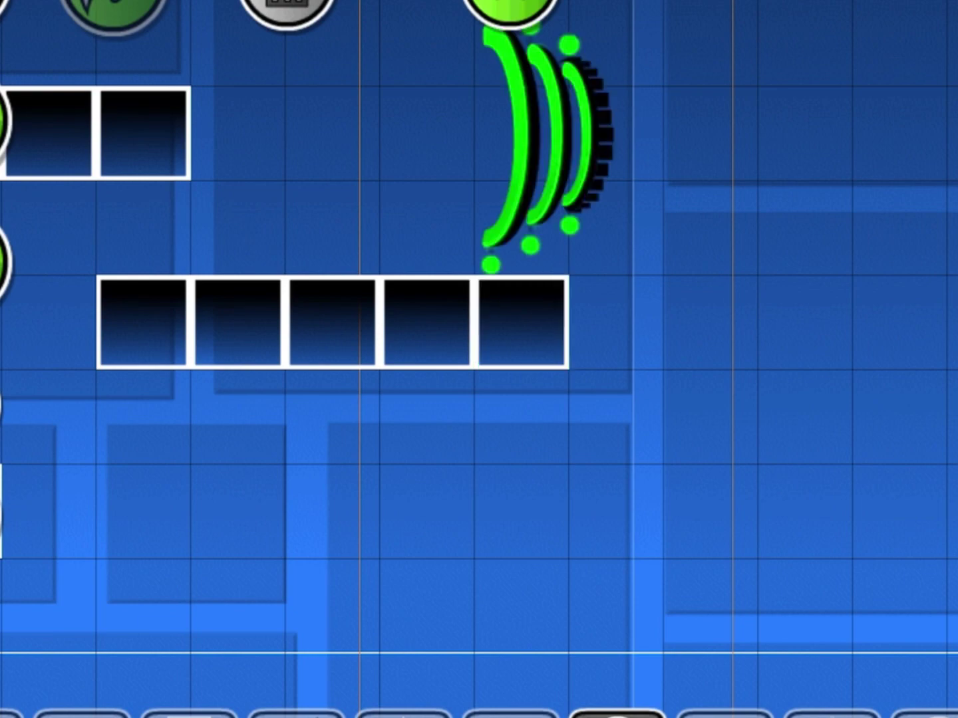
pyautogui.press('Delete')
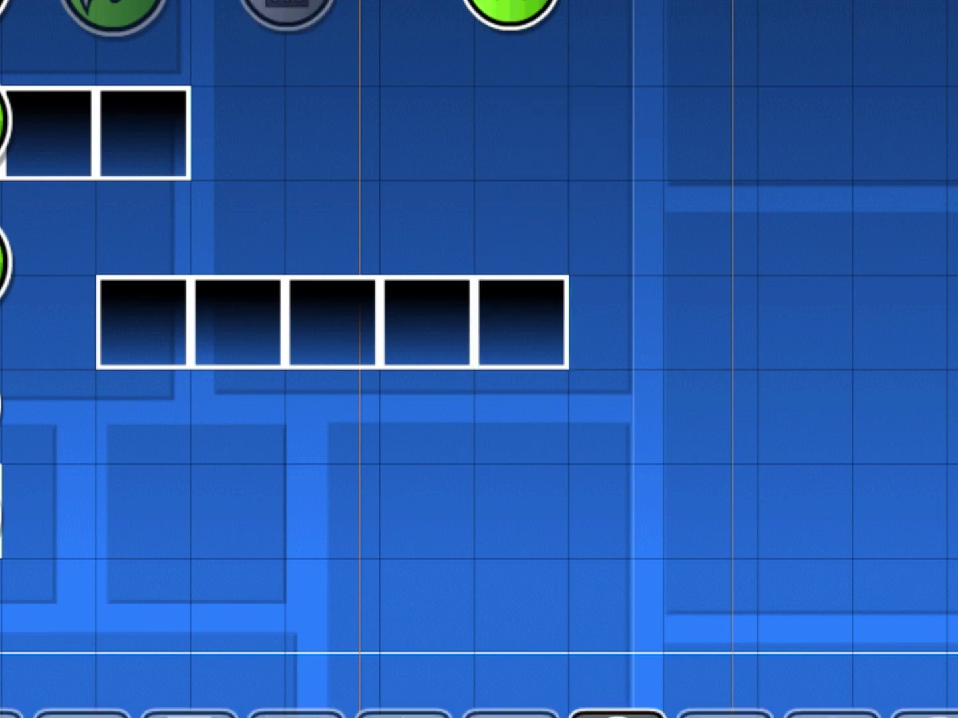
pyautogui.click(535, 139)
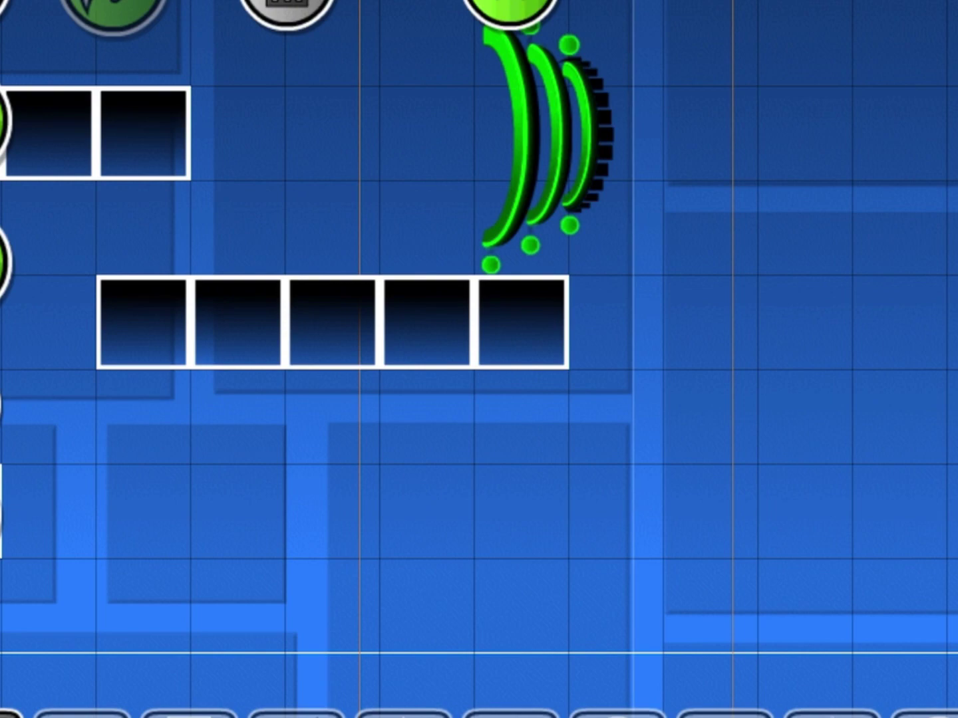
pyautogui.moveTo(479, 299); pyautogui.dragTo(429, 442)
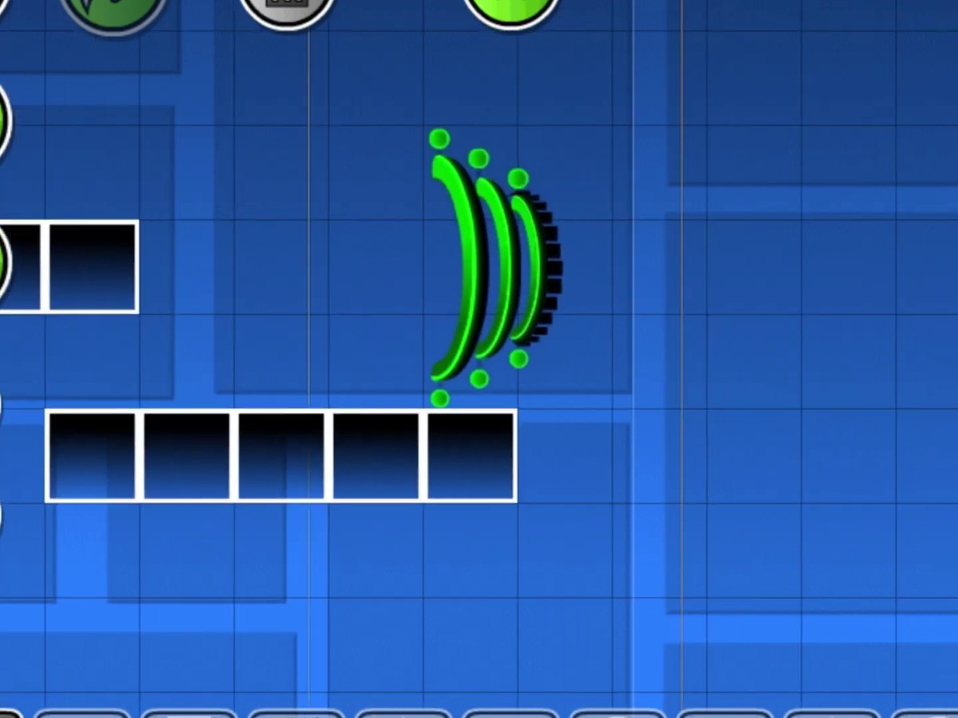
# Add three blocks to the row and shift the three floor spikes one block left.
pyautogui.moveTo(561, 463); pyautogui.dragTo(754, 465)
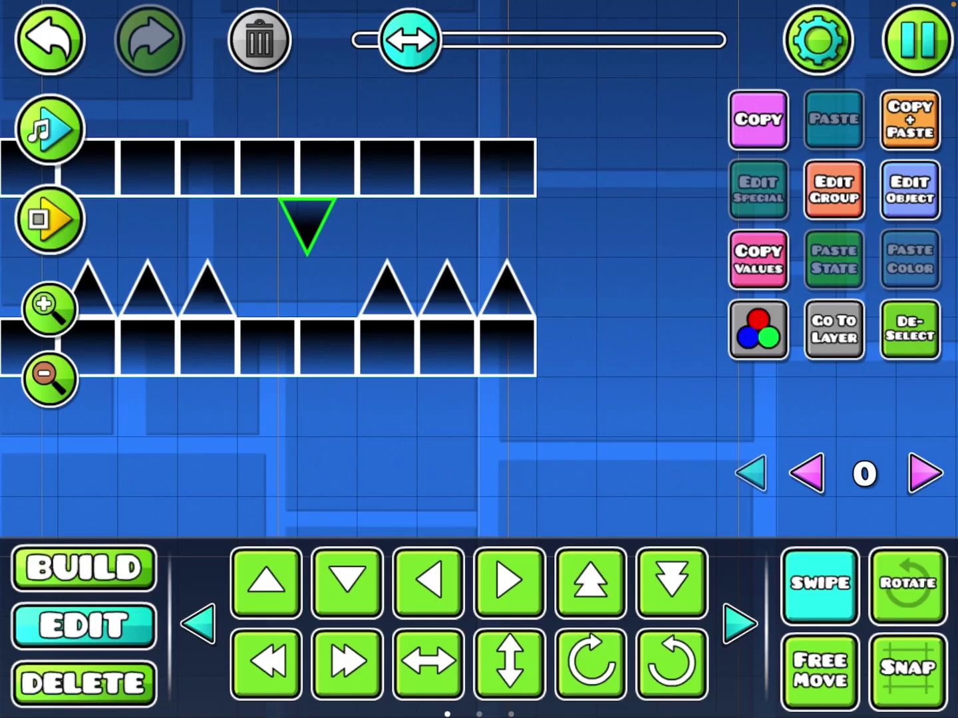
pyautogui.moveTo(397, 39); pyautogui.dragTo(402, 39)
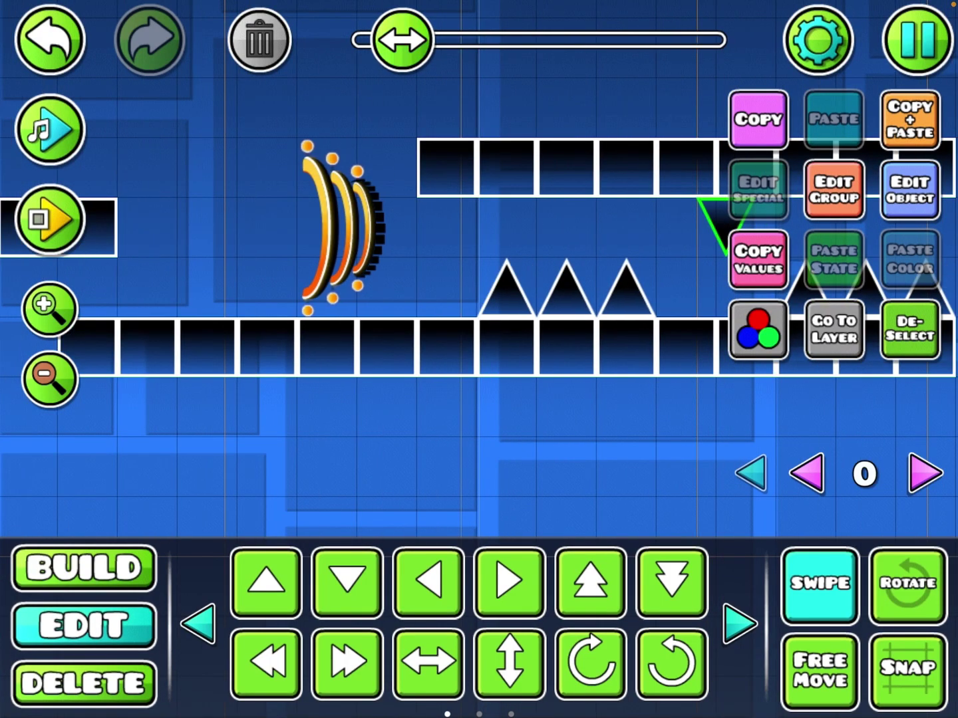
pyautogui.click(909, 329)
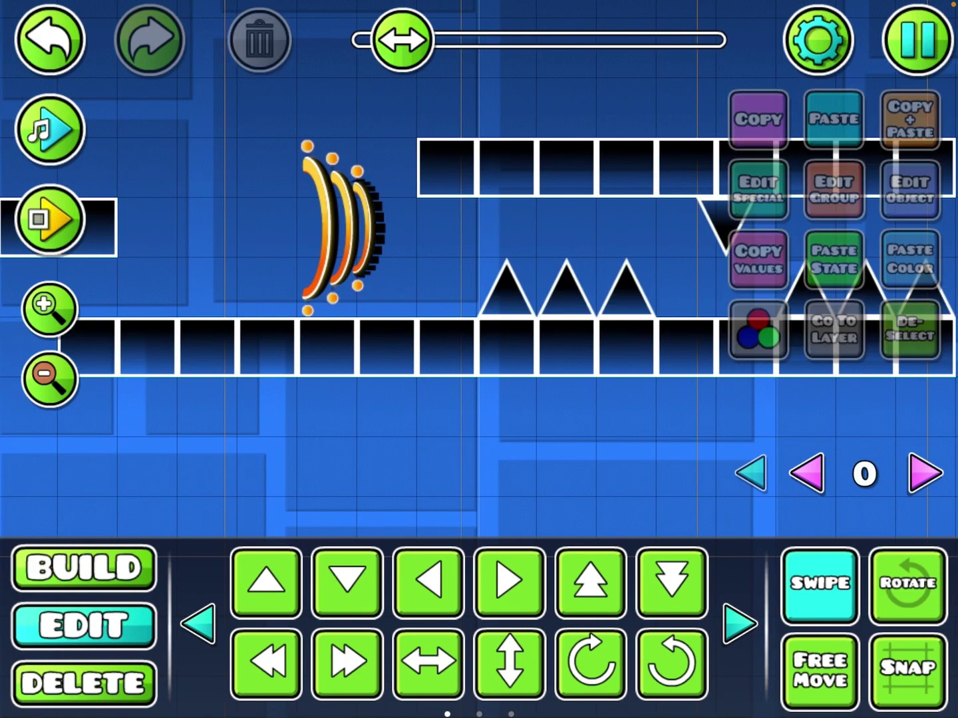
pyautogui.moveTo(470, 261); pyautogui.dragTo(638, 283)
pyautogui.click(428, 582)
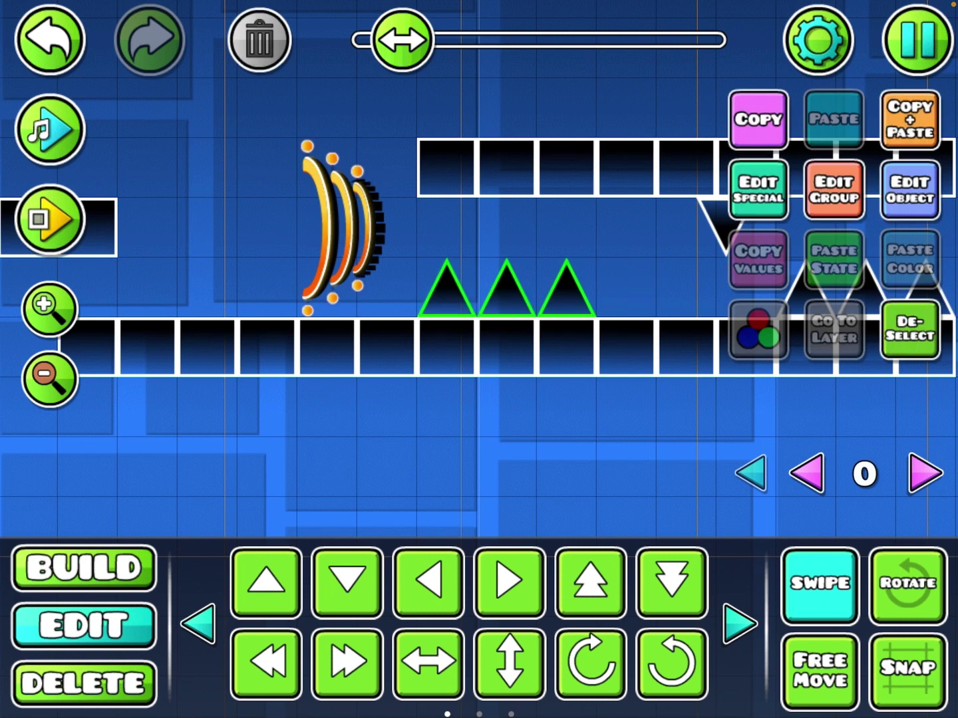
# Place a green portal beside the spikes and a pink portal at the corridor's end.
pyautogui.moveTo(402, 39); pyautogui.dragTo(412, 39)
pyautogui.click(83, 568)
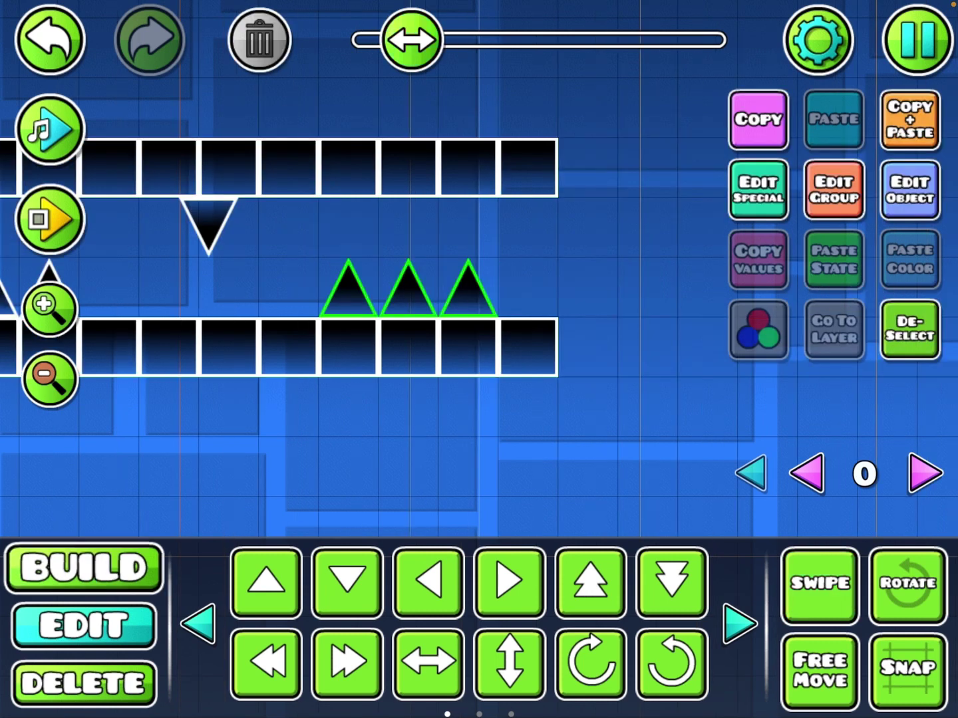
pyautogui.click(468, 520)
pyautogui.click(590, 582)
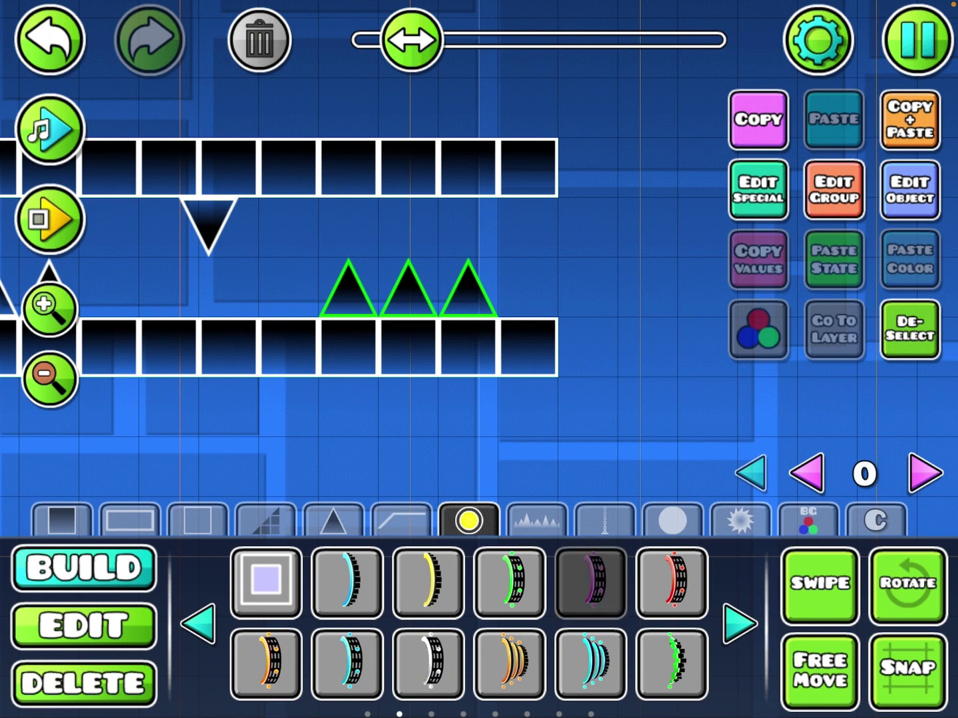
pyautogui.click(540, 269)
pyautogui.click(82, 626)
pyautogui.click(81, 567)
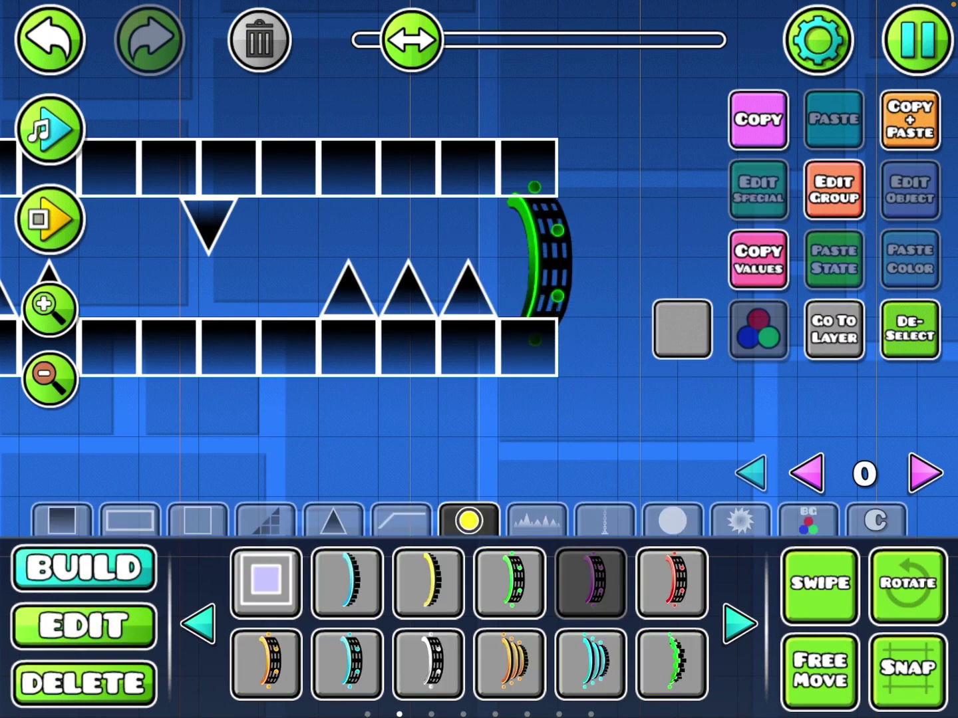
pyautogui.click(539, 254)
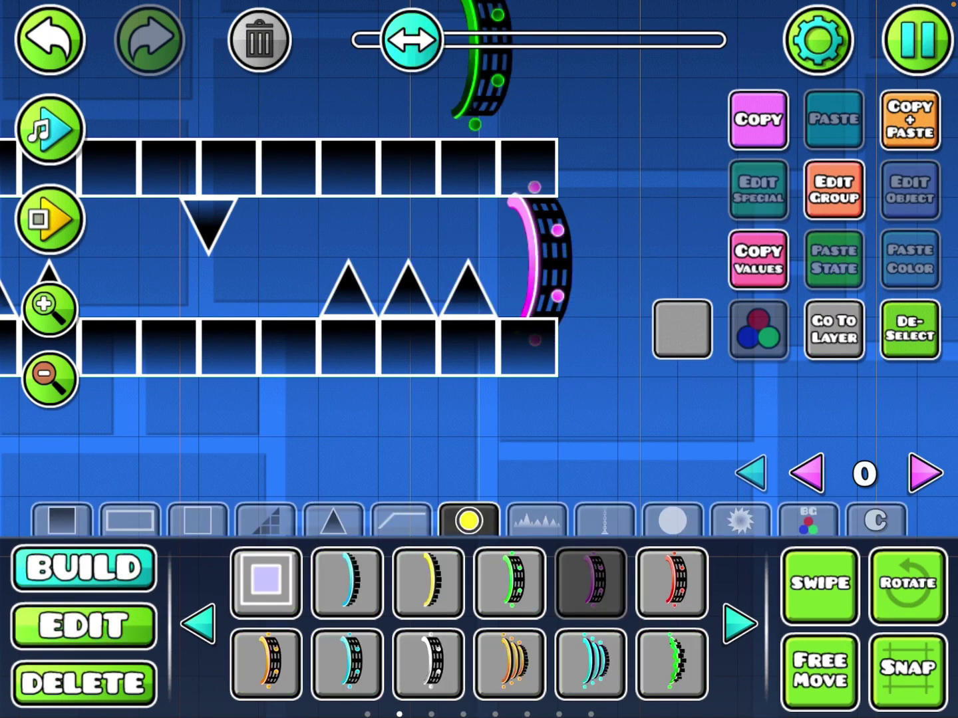
pyautogui.moveTo(561, 420); pyautogui.dragTo(44, 419)
# Lay rows of yellow and cyan portals past the corridor.
pyautogui.click(347, 582)
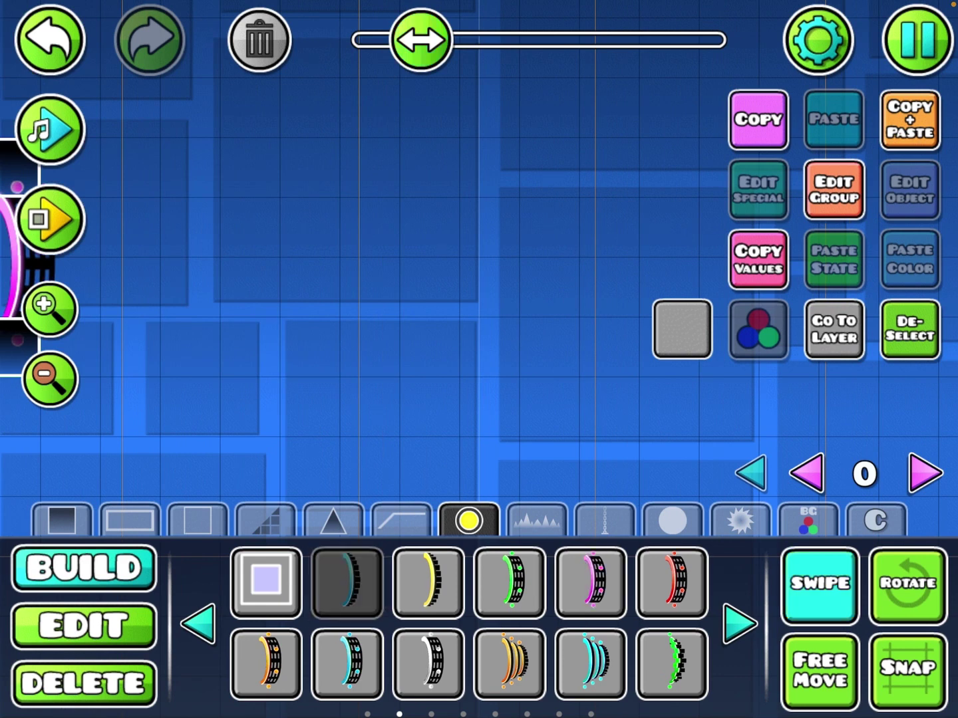
pyautogui.click(428, 583)
pyautogui.moveTo(139, 285); pyautogui.dragTo(748, 284)
pyautogui.click(347, 583)
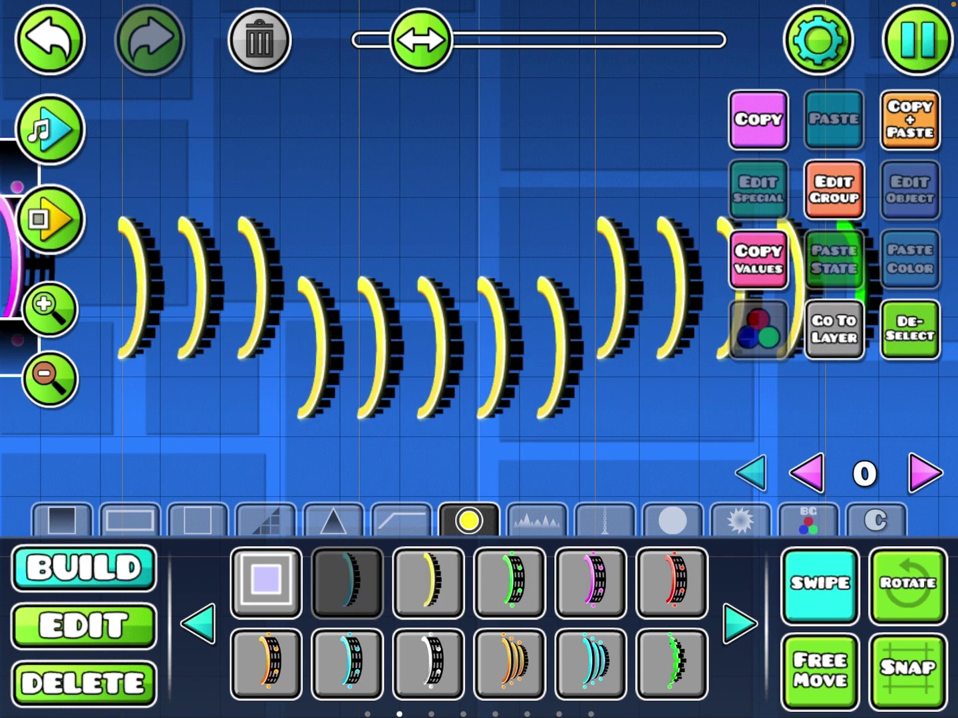
pyautogui.moveTo(198, 284)
pyautogui.mouseDown()
pyautogui.moveTo(718, 284)
pyautogui.moveTo(920, 224)
pyautogui.mouseUp()
# Review the level, add a cyan and a green portal, and open the pause menu.
pyautogui.moveTo(523, 419); pyautogui.dragTo(224, 419)
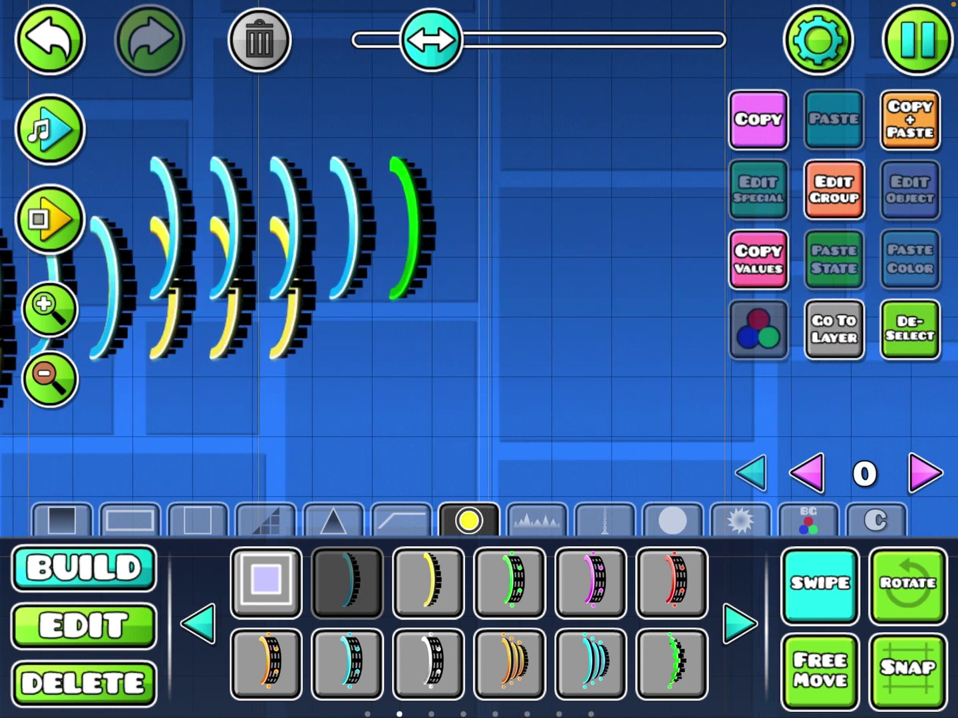
pyautogui.moveTo(225, 300); pyautogui.dragTo(561, 300)
pyautogui.moveTo(225, 225); pyautogui.dragTo(673, 449)
pyautogui.moveTo(457, 228); pyautogui.dragTo(459, 290)
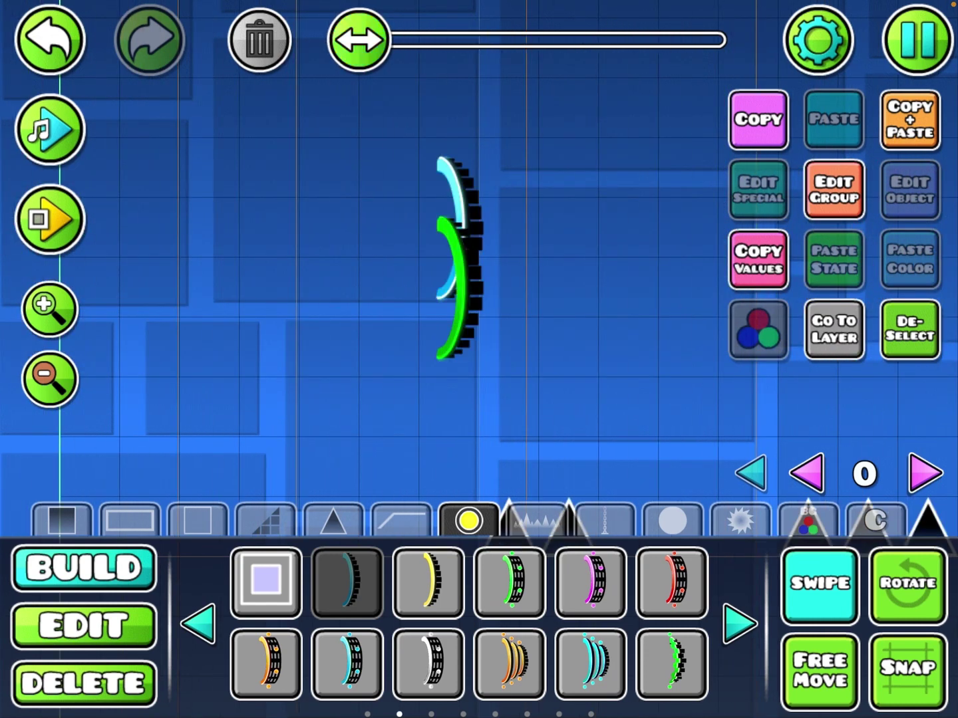
pyautogui.moveTo(524, 374); pyautogui.dragTo(535, 288)
pyautogui.click(917, 39)
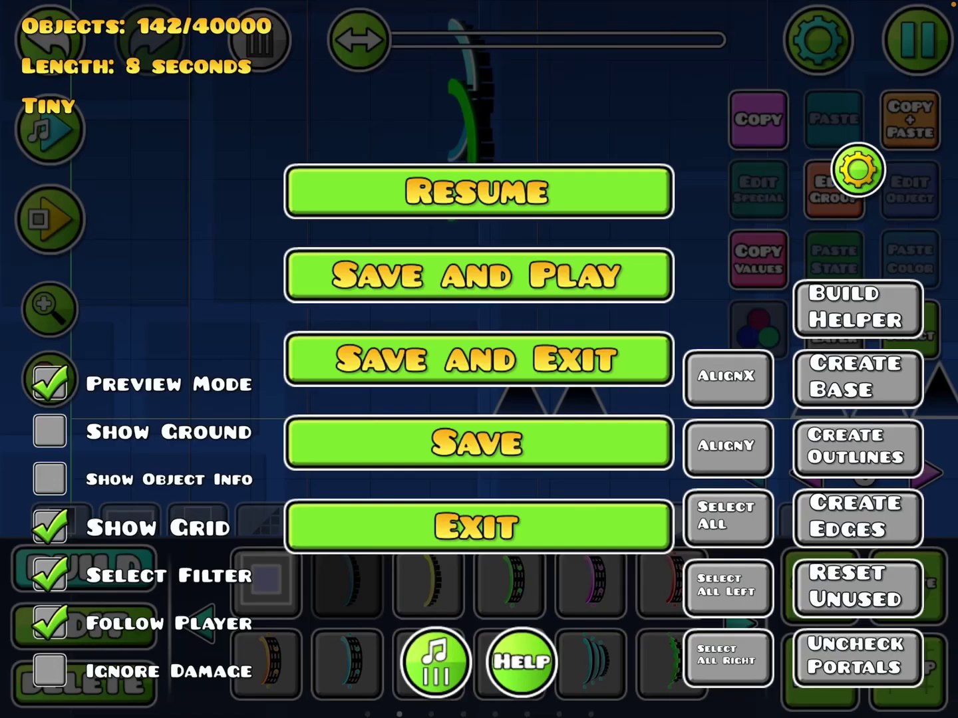